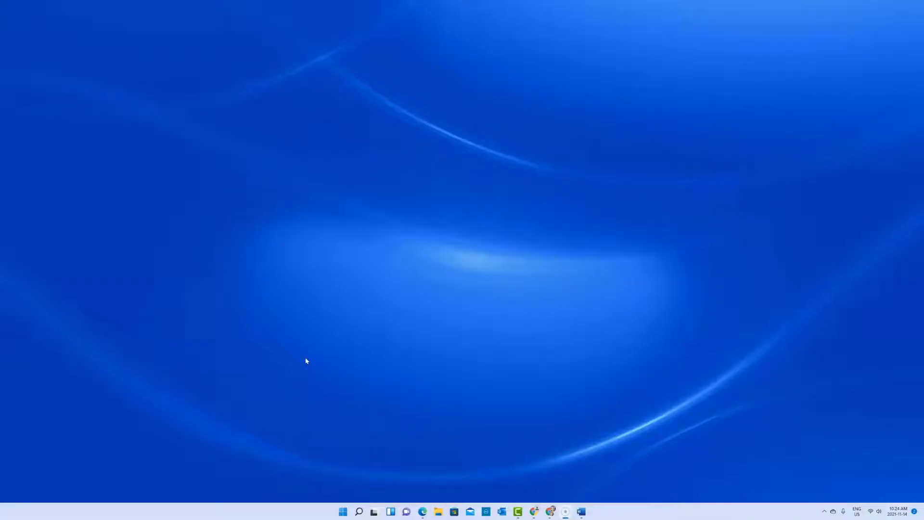
# Search Windows for 'xbox' and launch Xbox Game Bar from the results.
pyautogui.moveTo(359, 511)
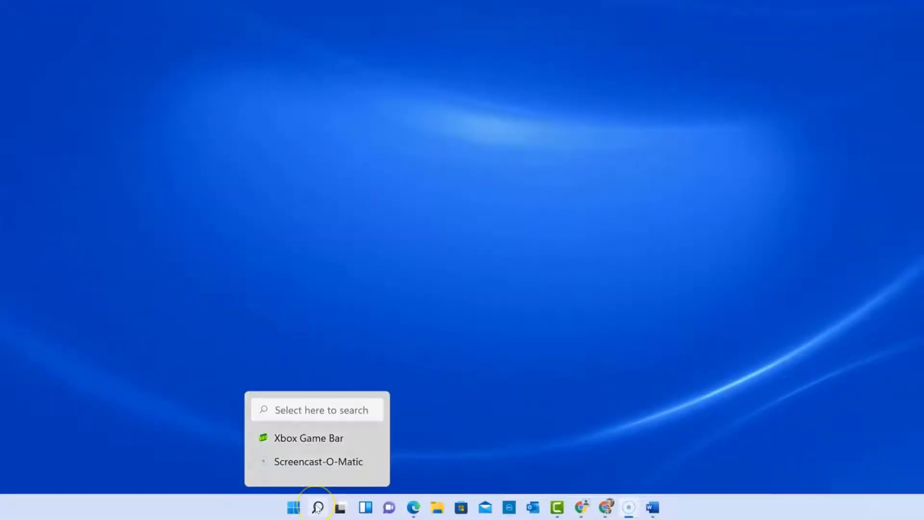
pyautogui.click(317, 509)
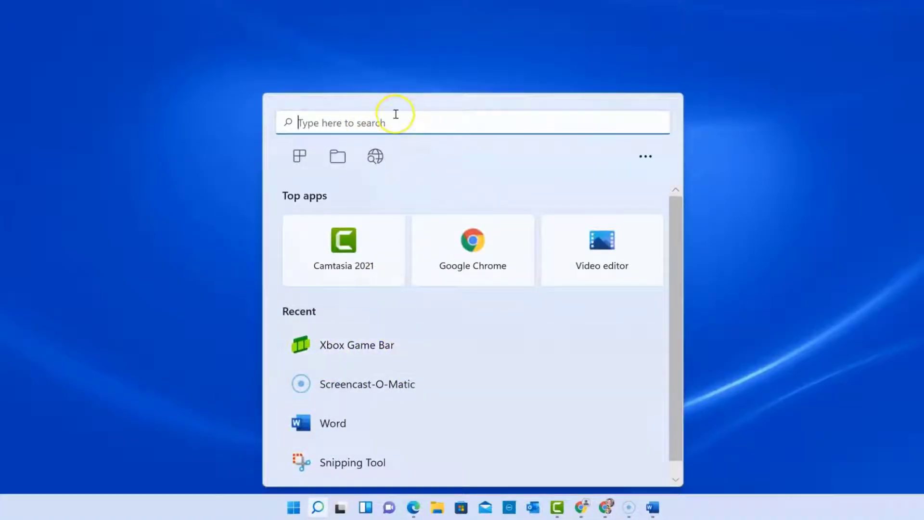
pyautogui.write('xbox')
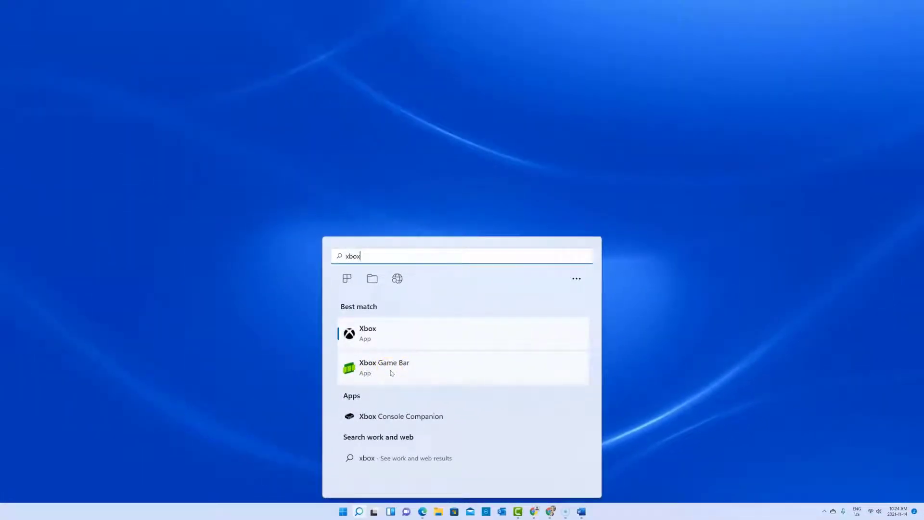
pyautogui.click(394, 372)
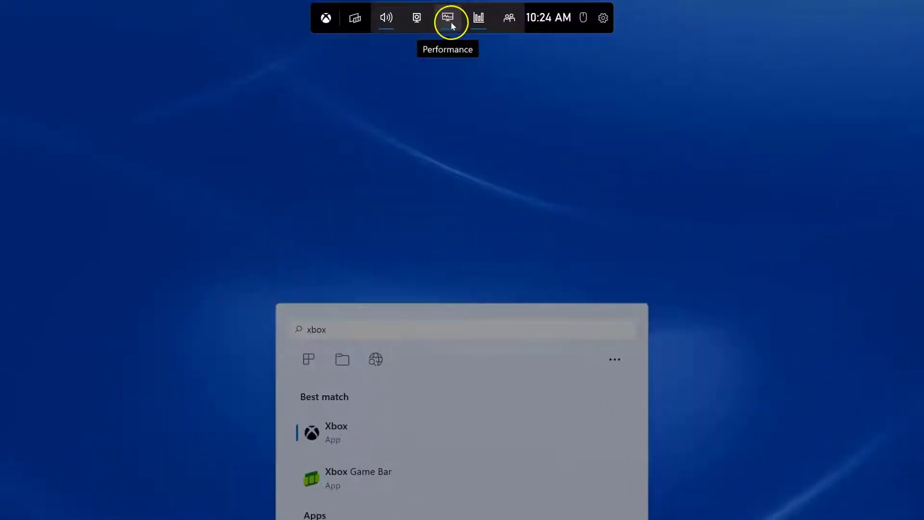
# Show the Capture widget and drag it fully onto the screen.
pyautogui.click(420, 24)
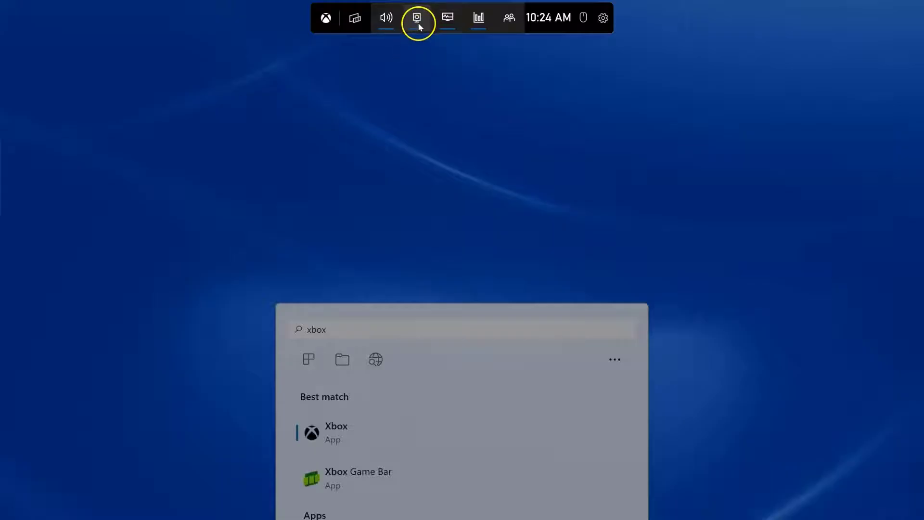
pyautogui.moveTo(58, 140); pyautogui.dragTo(248, 118)
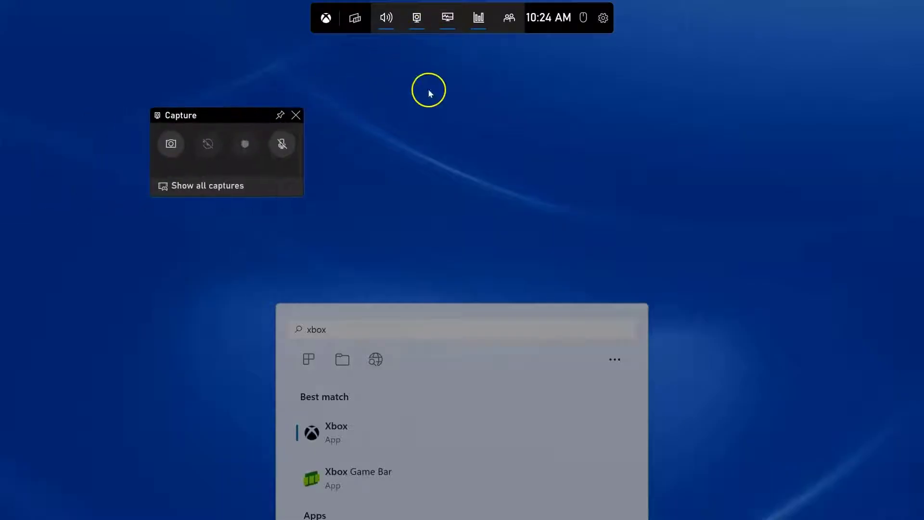
pyautogui.click(419, 25)
pyautogui.click(419, 24)
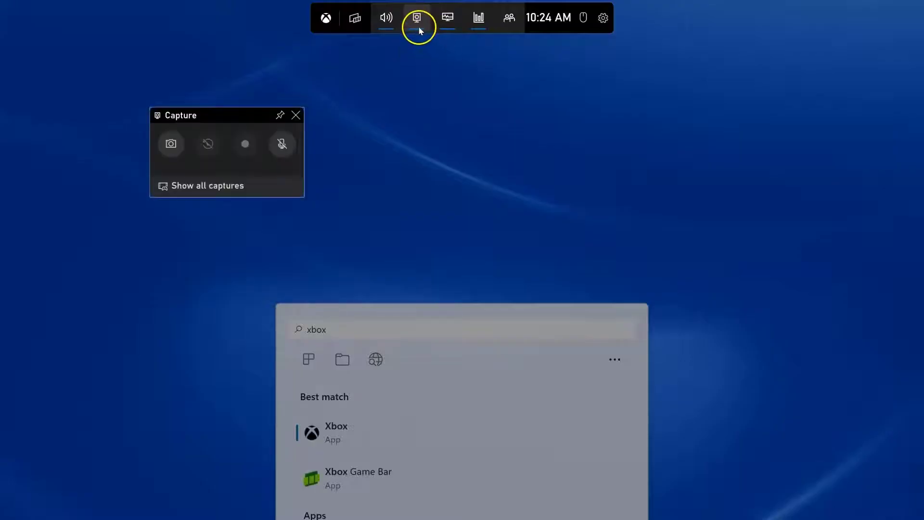
# Open the Performance, Resources and Audio widgets, then close all three again.
pyautogui.click(448, 20)
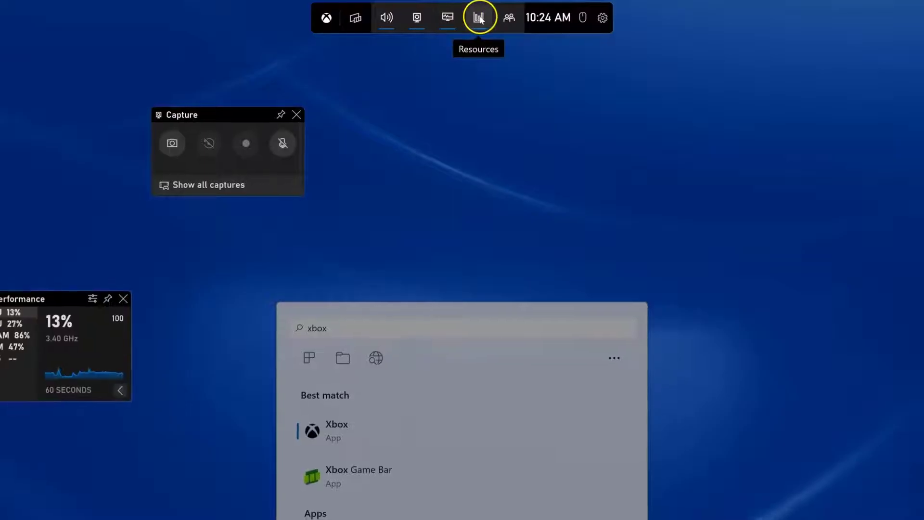
pyautogui.click(478, 19)
pyautogui.click(387, 19)
pyautogui.moveTo(193, 48); pyautogui.dragTo(92, 57)
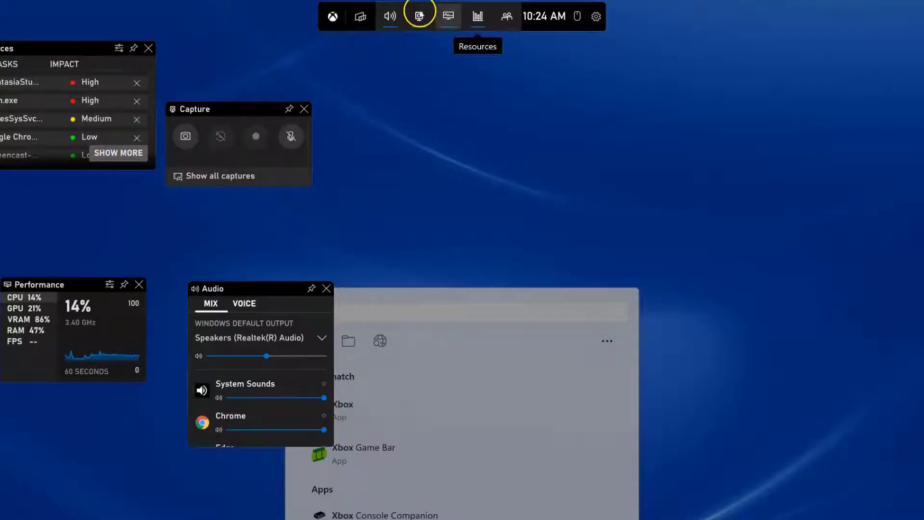
pyautogui.click(389, 17)
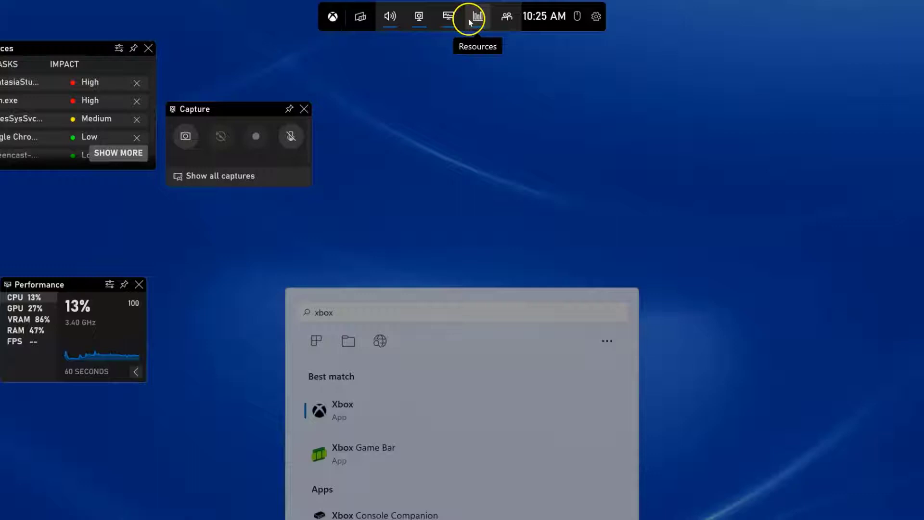
pyautogui.click(449, 19)
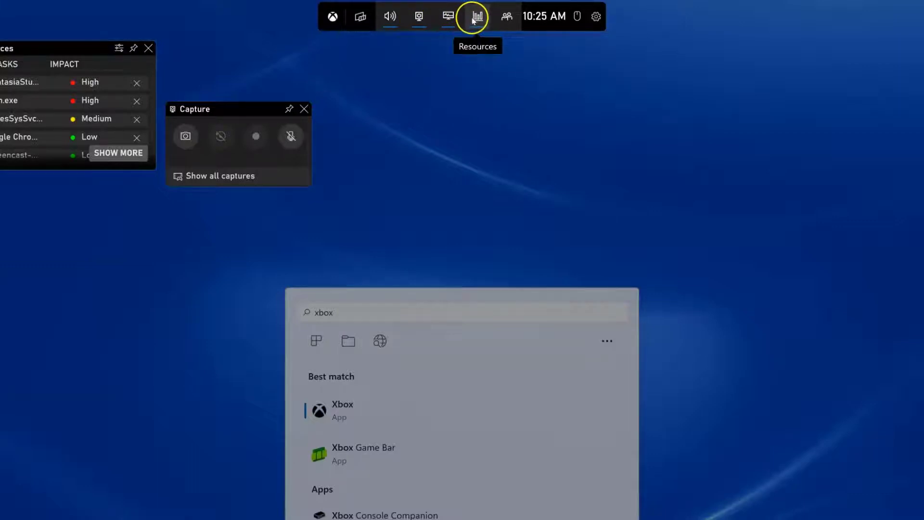
pyautogui.click(477, 18)
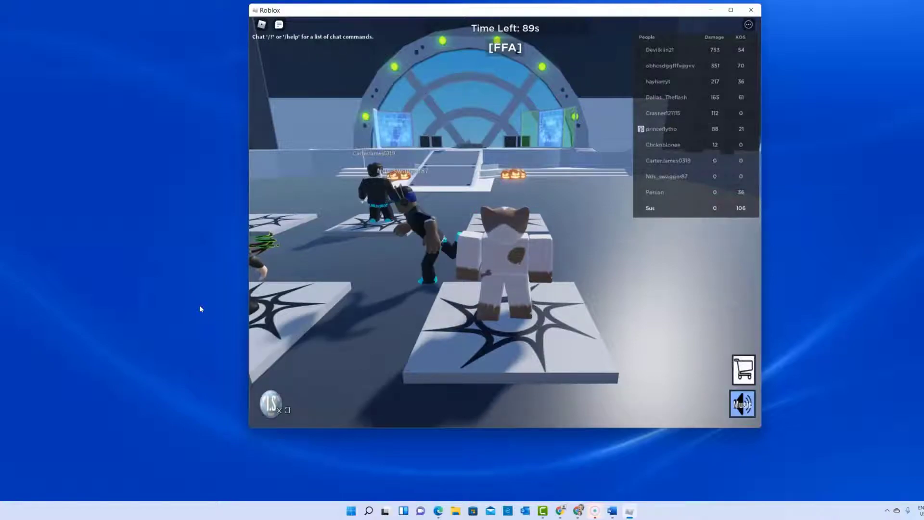
# Bring up Game Bar with Win+G, move the Capture widget aside, and start recording Roblox.
pyautogui.press('super+g')
pyautogui.moveTo(310, 56); pyautogui.dragTo(187, 81)
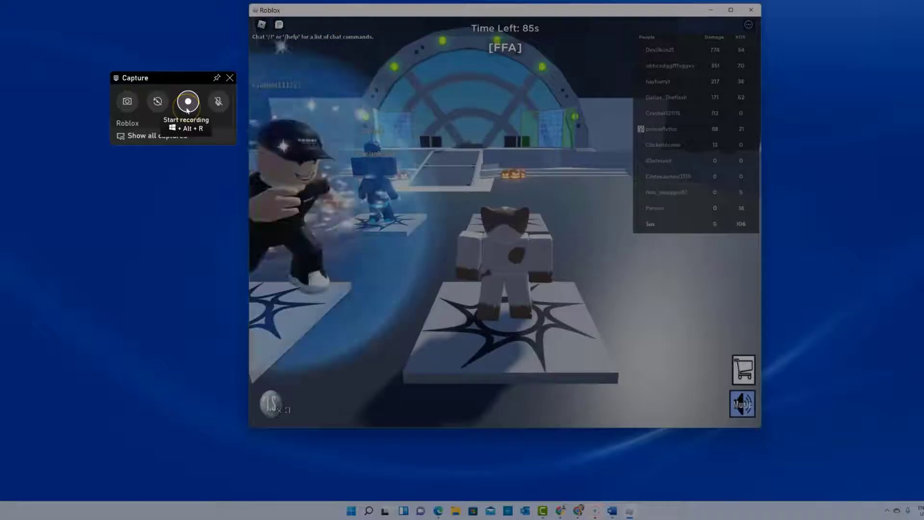
pyautogui.click(191, 106)
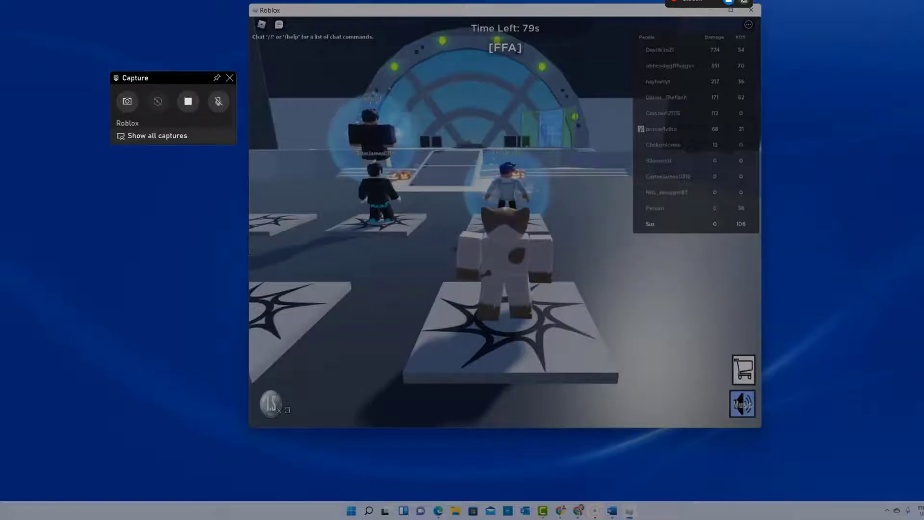
pyautogui.moveTo(503, 13); pyautogui.dragTo(130, 179)
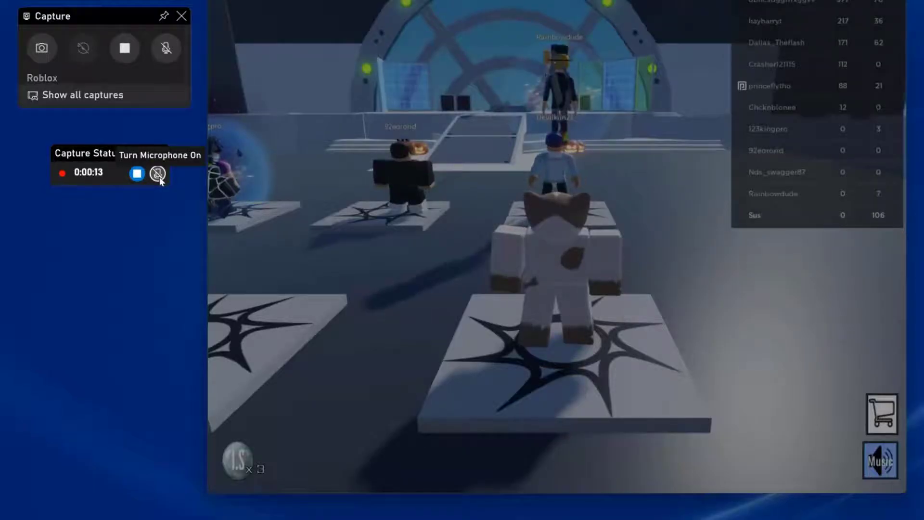
# Turn the microphone on during the recording, then stop recording.
pyautogui.click(157, 173)
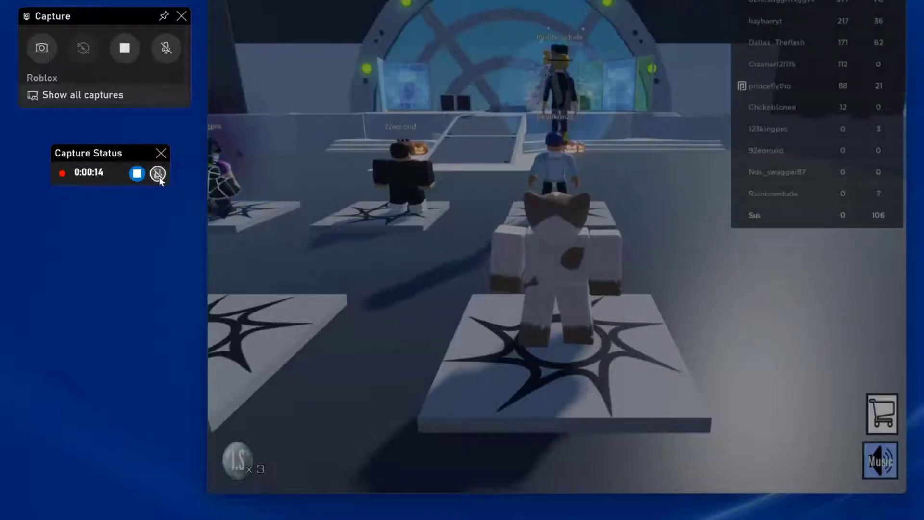
pyautogui.click(183, 222)
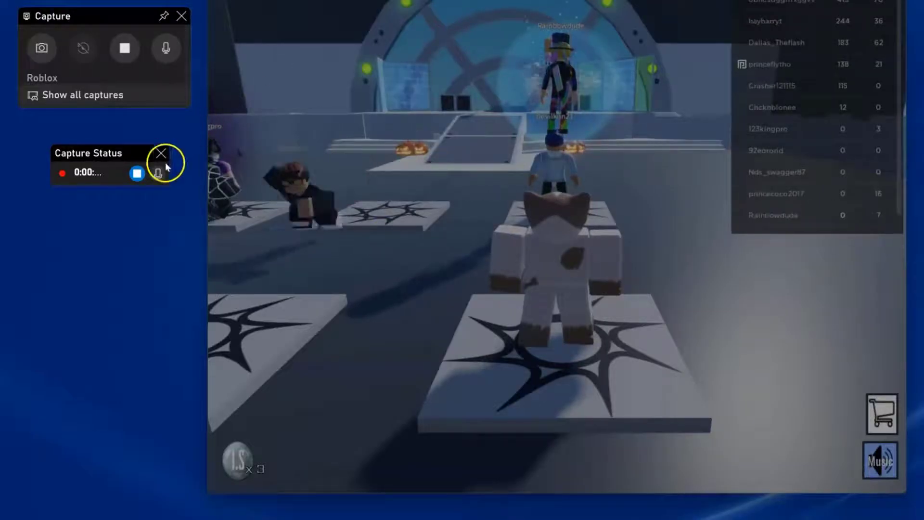
pyautogui.click(137, 173)
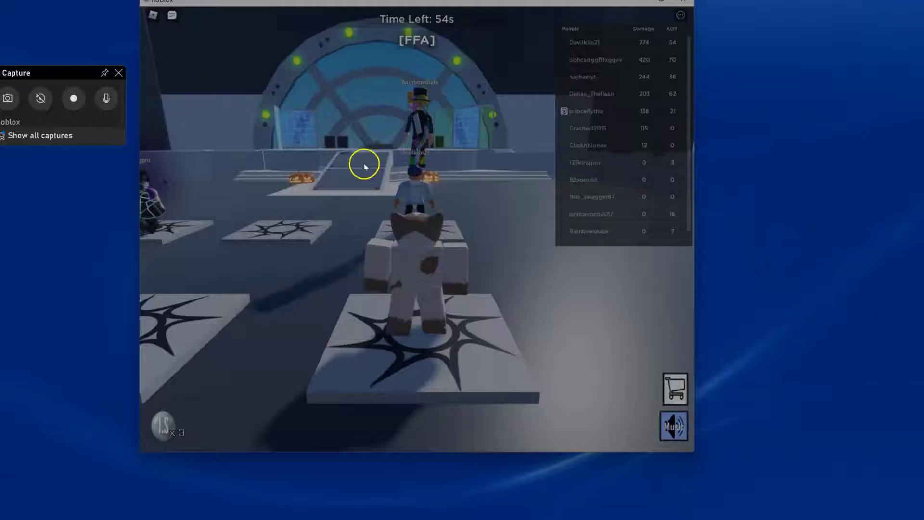
pyautogui.click(38, 138)
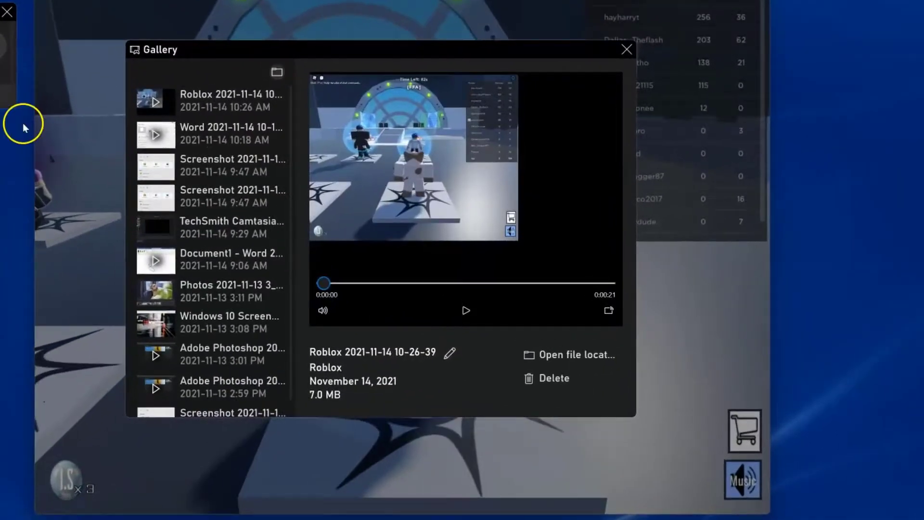
pyautogui.click(207, 107)
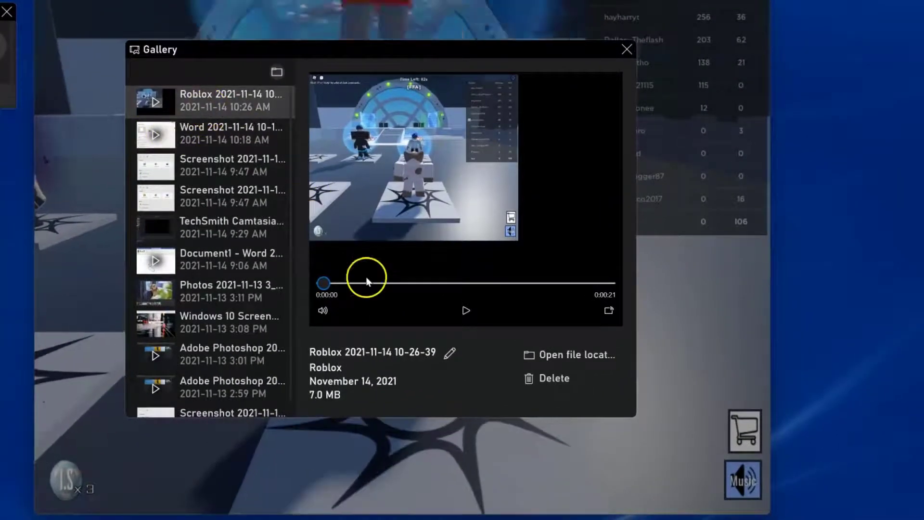
pyautogui.click(466, 311)
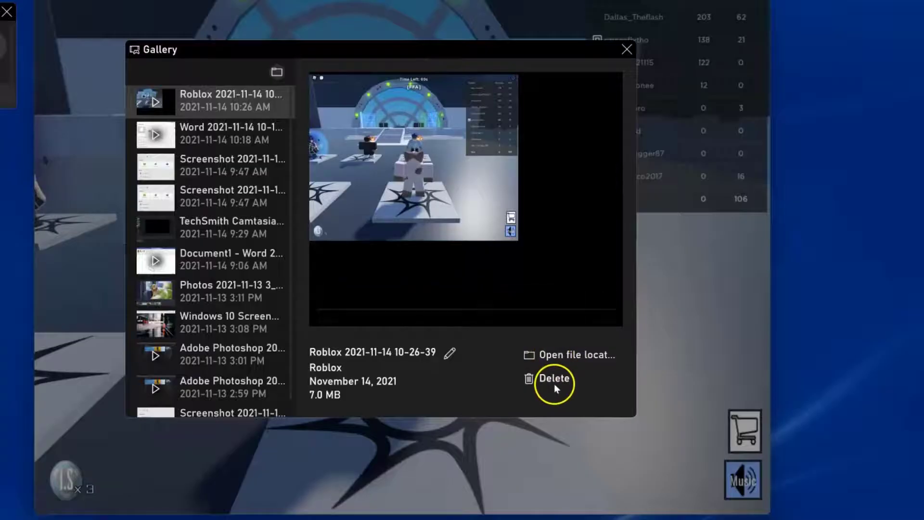
pyautogui.click(449, 355)
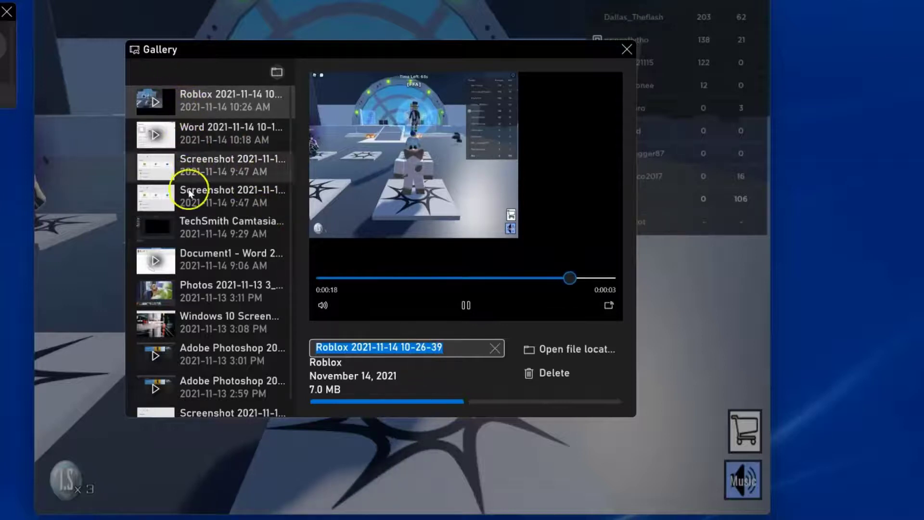
pyautogui.click(627, 48)
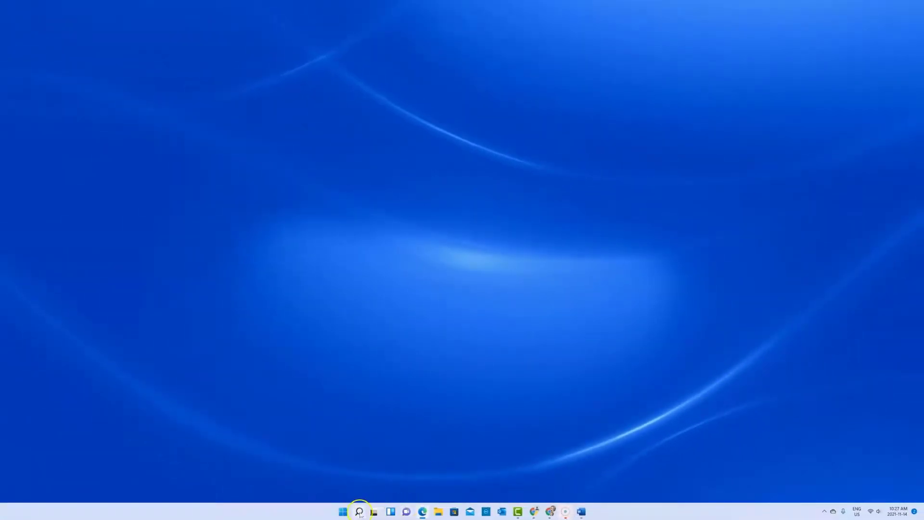
# Launch Word from search and start a new blank document.
pyautogui.click(360, 512)
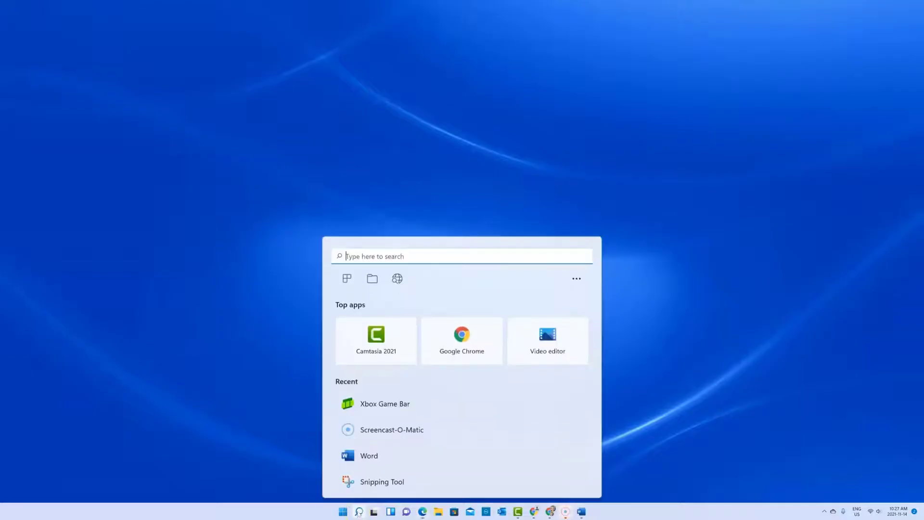
pyautogui.click(366, 456)
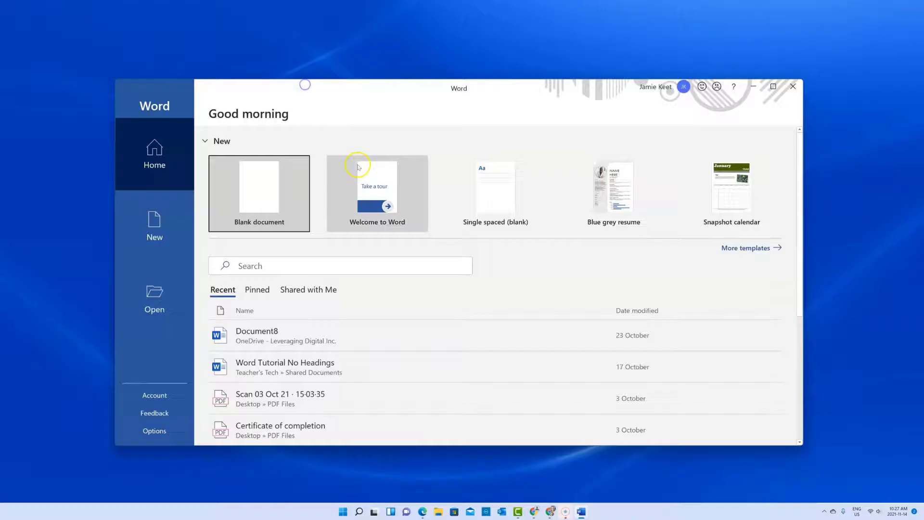
pyautogui.click(250, 200)
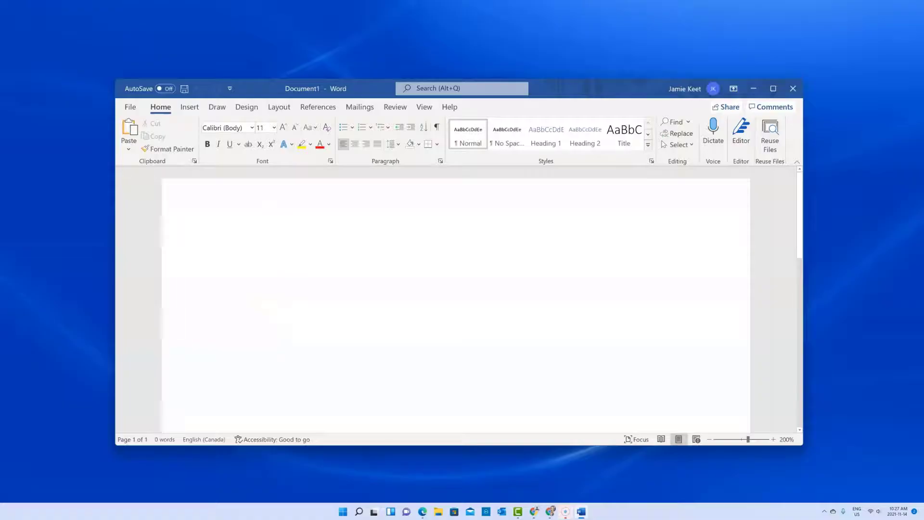
# Start a Game Bar recording of Word with the microphone on, then dismiss the overlay.
pyautogui.press('super+g')
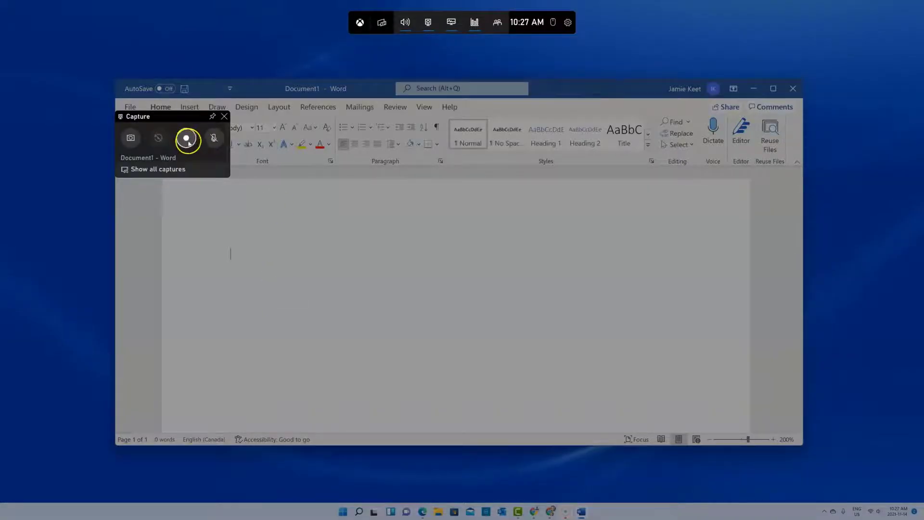
pyautogui.click(187, 139)
pyautogui.click(214, 139)
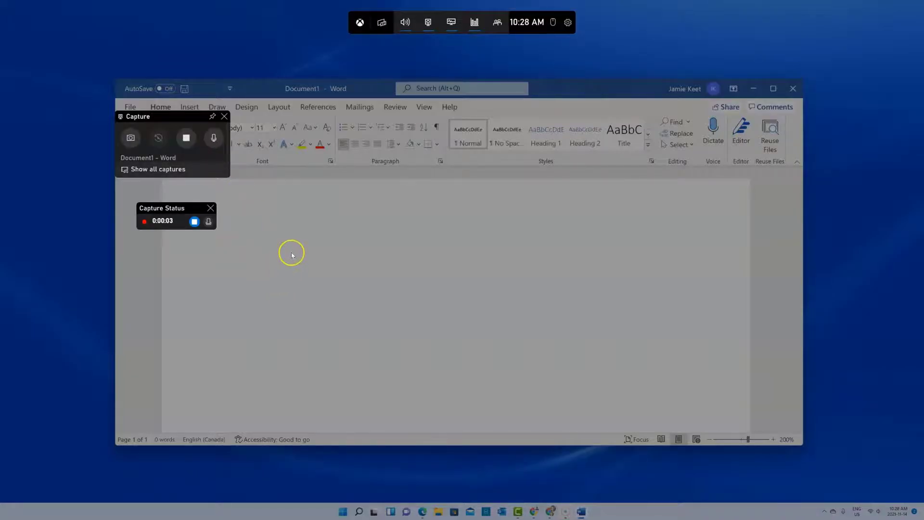
pyautogui.click(265, 87)
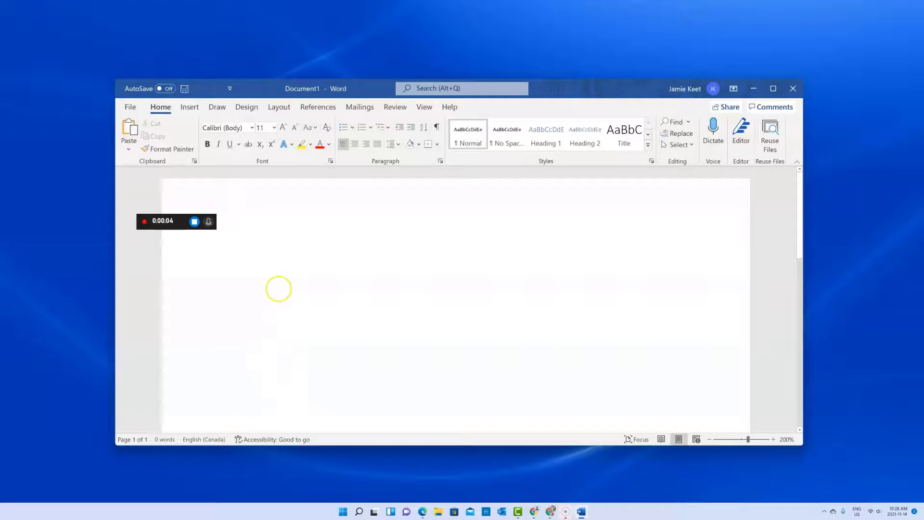
# Draw a yellow highlighter stroke on the page, then stop the recording.
pyautogui.click(190, 107)
pyautogui.click(225, 108)
pyautogui.click(266, 131)
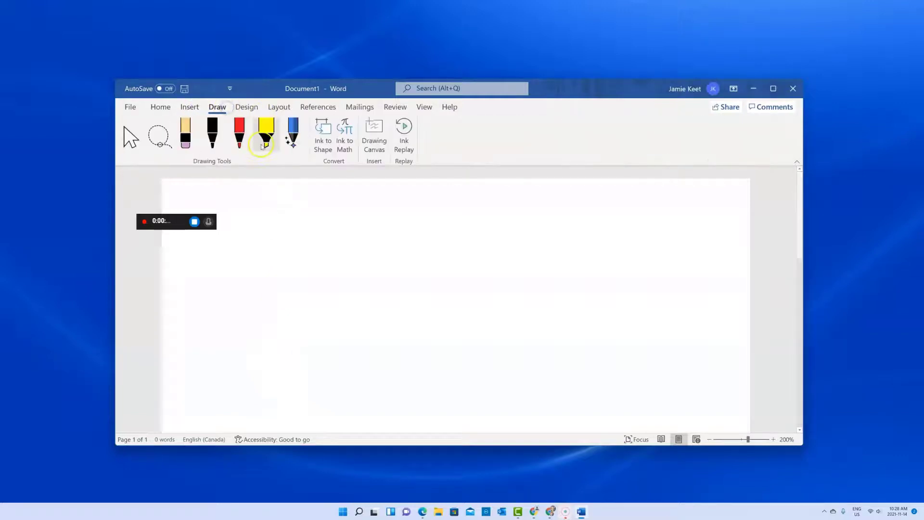
pyautogui.moveTo(373, 272)
pyautogui.mouseDown()
pyautogui.moveTo(388, 374)
pyautogui.moveTo(349, 362)
pyautogui.mouseUp()
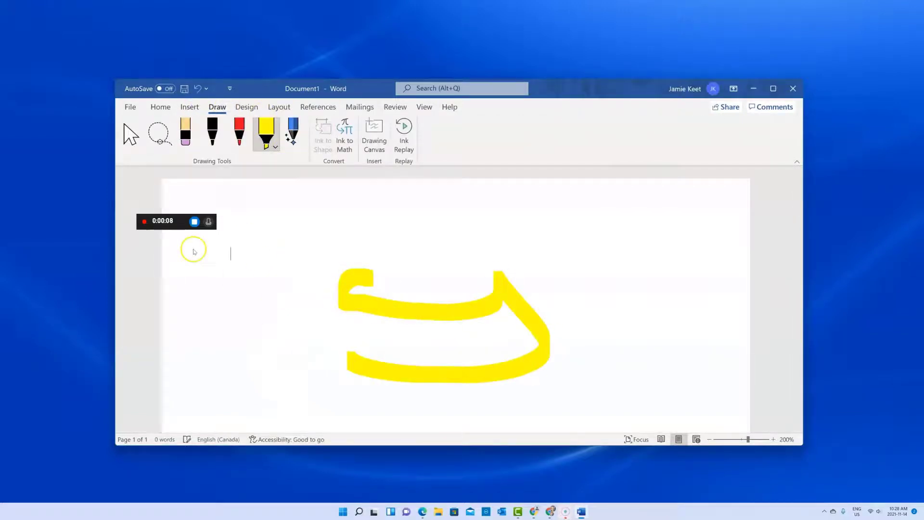
pyautogui.click(195, 222)
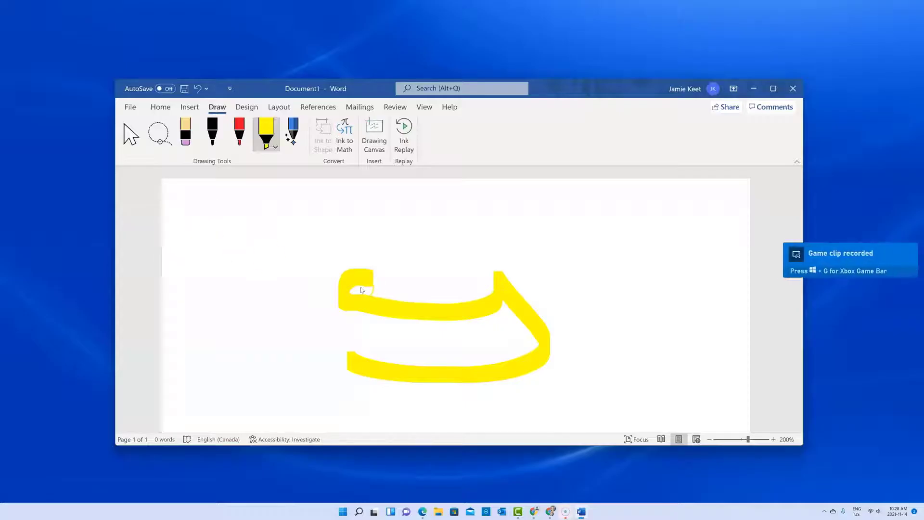
# Open the new Document1 clip from the 'Game clip recorded' notice and play it.
pyautogui.click(829, 267)
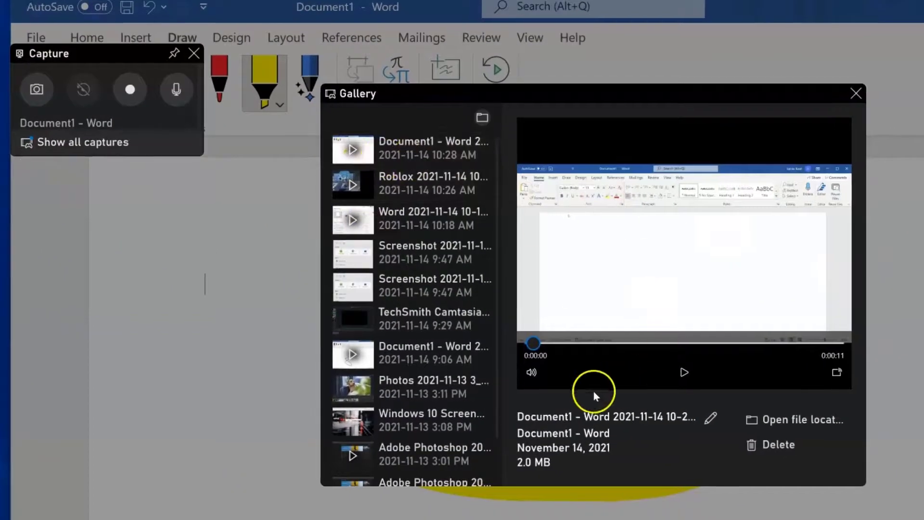
pyautogui.click(685, 372)
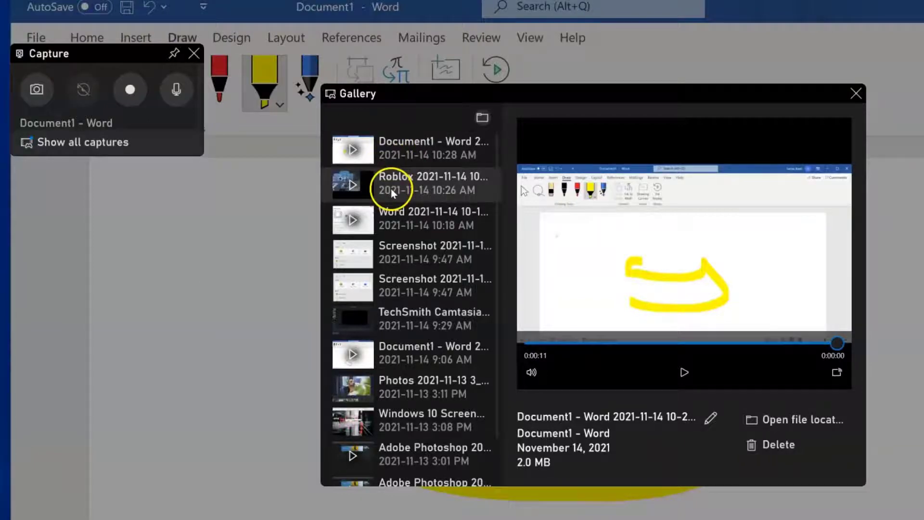
# Open the Captures folder in File Explorer and preview the Document1 - Word 10-28-00 MP4.
pyautogui.click(790, 421)
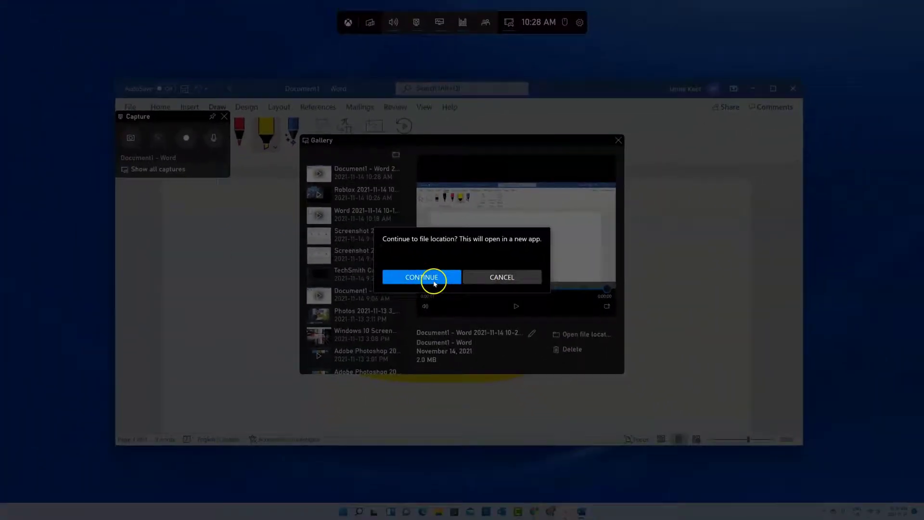
pyautogui.click(435, 283)
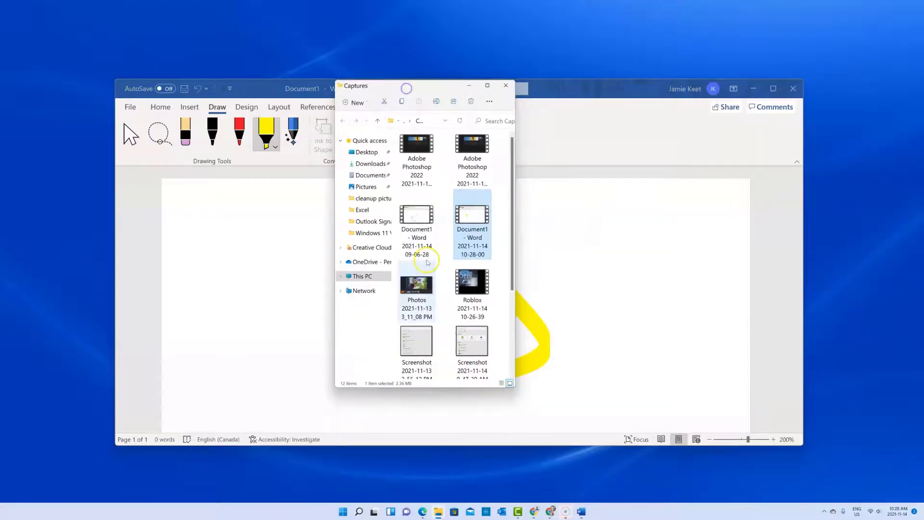
pyautogui.doubleClick(475, 221)
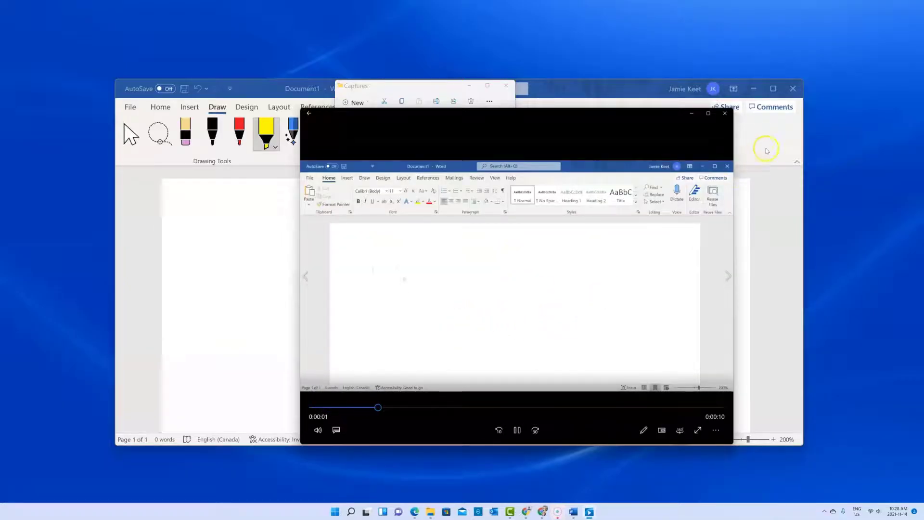
pyautogui.click(728, 116)
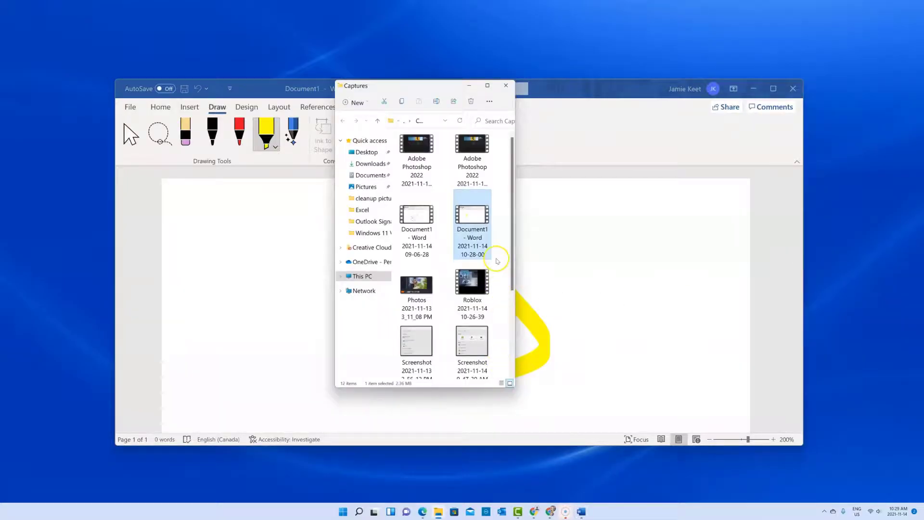
pyautogui.moveTo(478, 221)
# Search Windows for 'vi' to find the Video editor app.
pyautogui.click(359, 513)
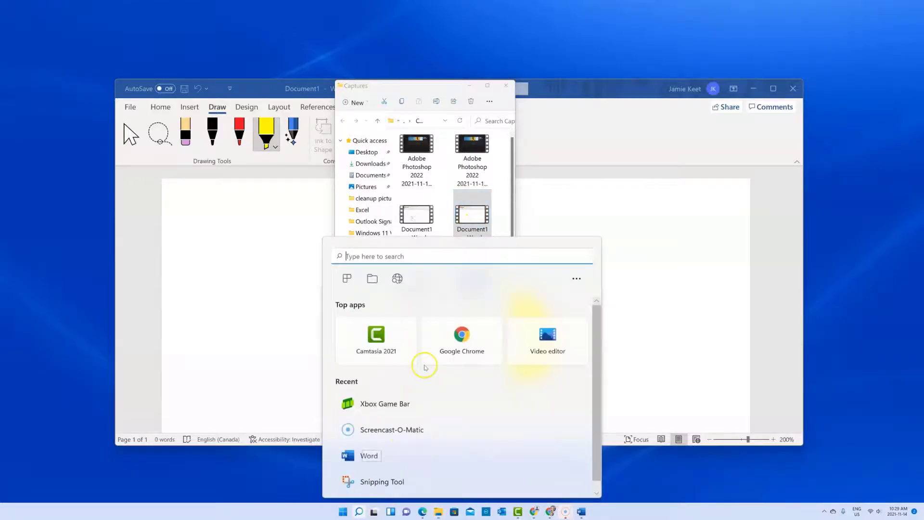
pyautogui.write('vi')
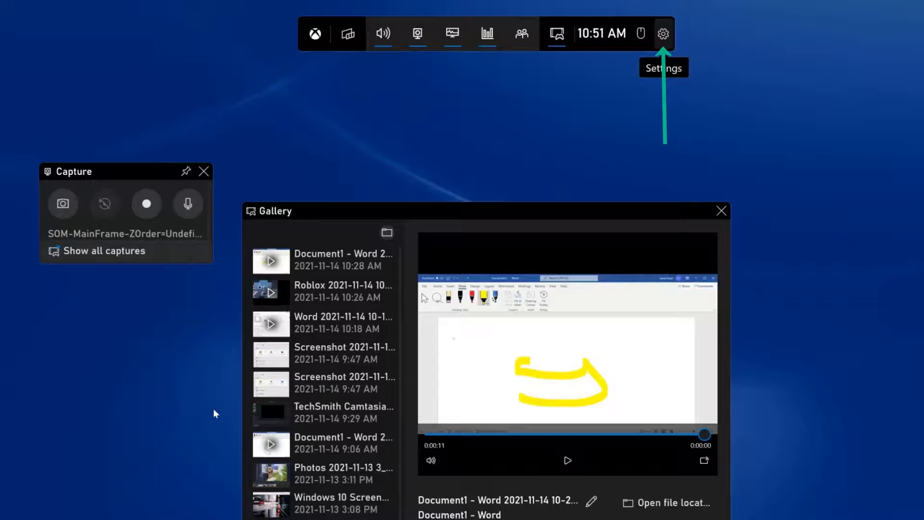
# Open Game Bar settings and scroll through the Shortcuts list.
pyautogui.click(664, 34)
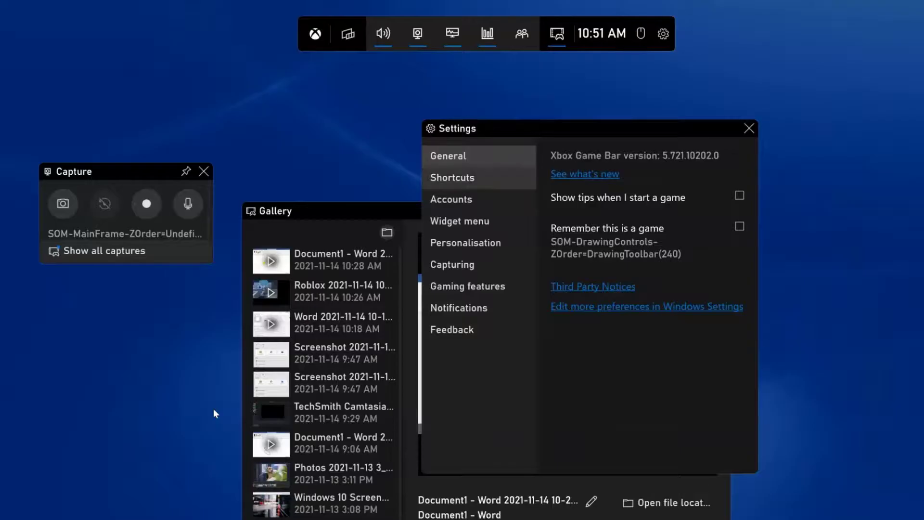
pyautogui.click(453, 177)
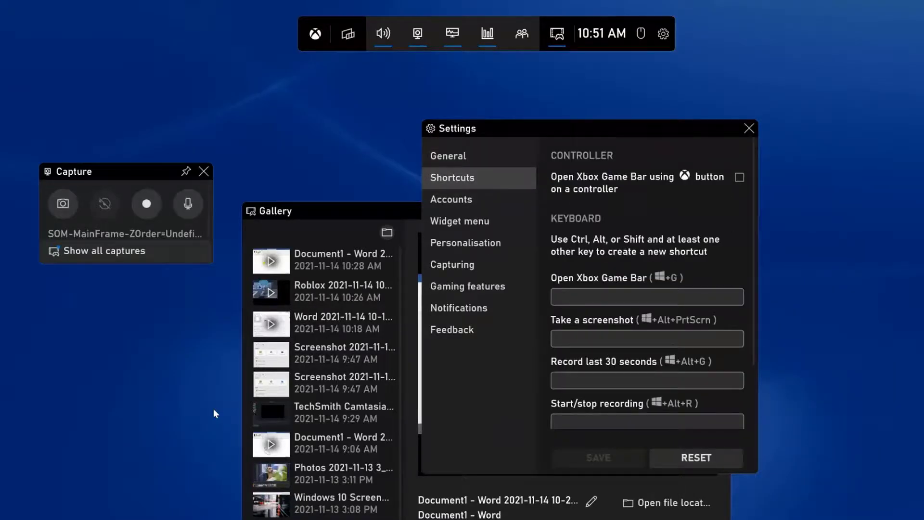
pyautogui.scroll(-2, 653, 289)
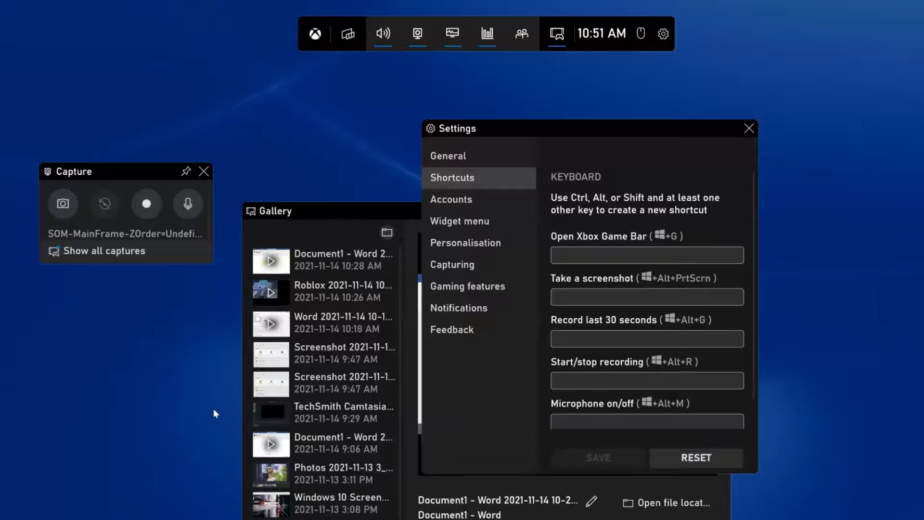
pyautogui.scroll(-2, 214, 410)
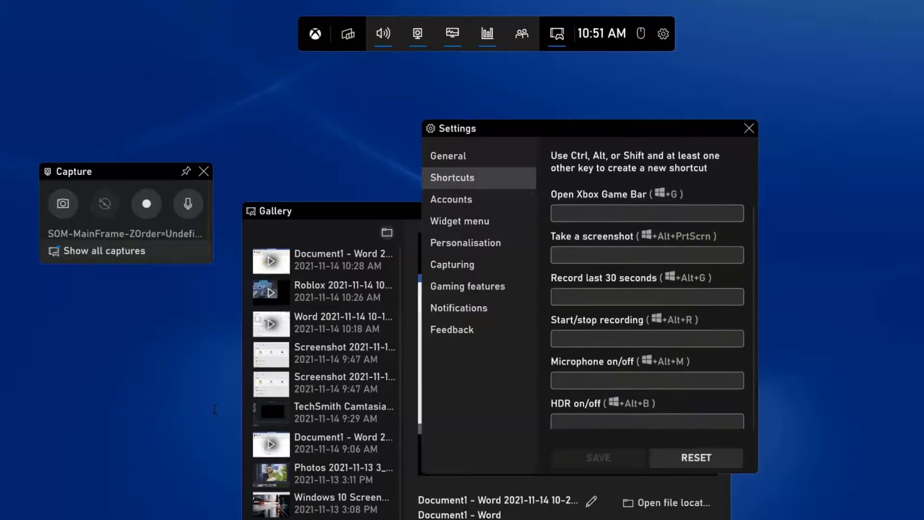
pyautogui.scroll(3, 214, 411)
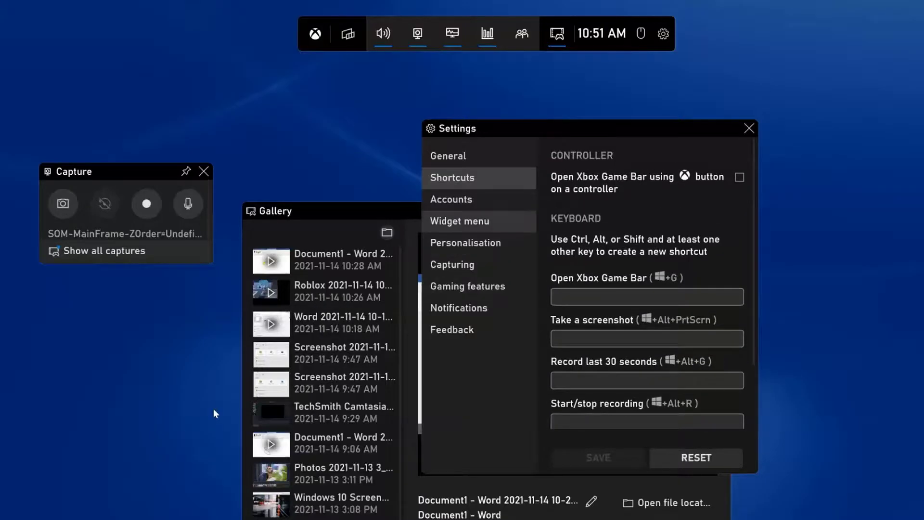
# Review the Capturing and Gaming features settings sections.
pyautogui.press('Return')
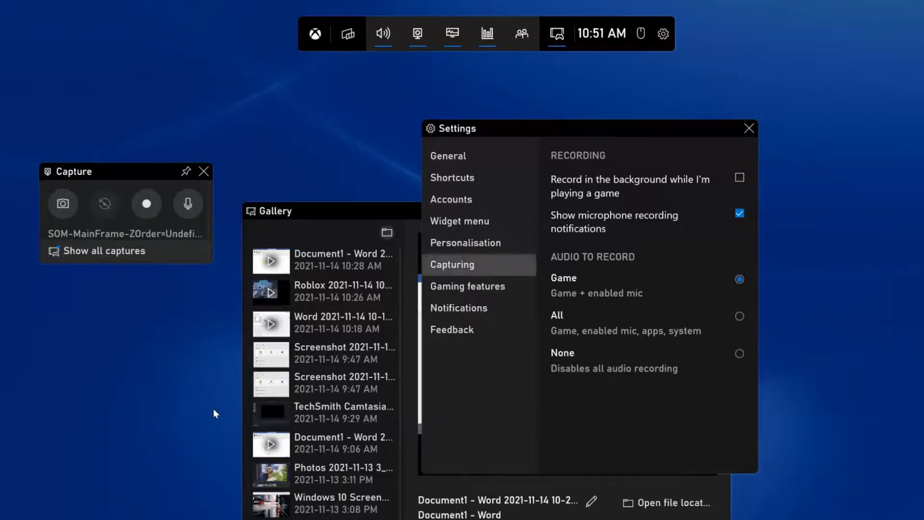
pyautogui.press('Down')
pyautogui.press('Return')
pyautogui.press('Down')
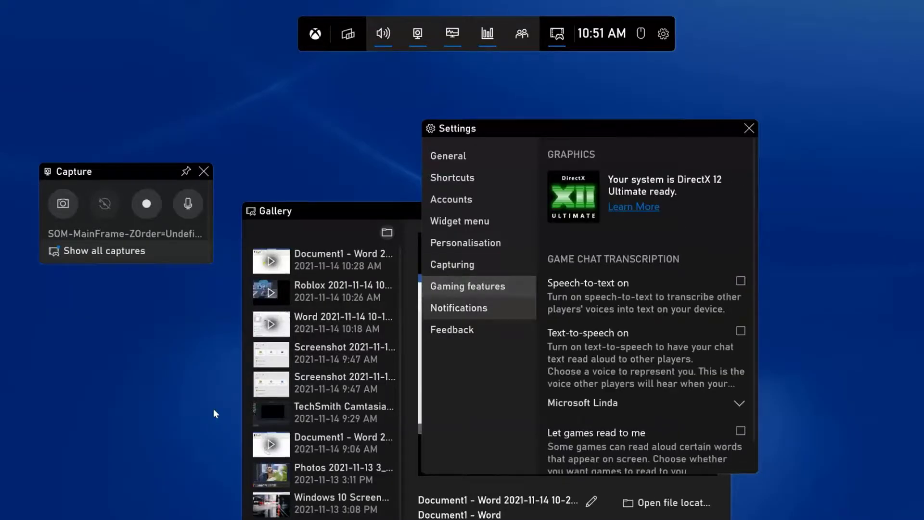
pyautogui.press('Down')
pyautogui.press('Up')
pyautogui.press('Up')
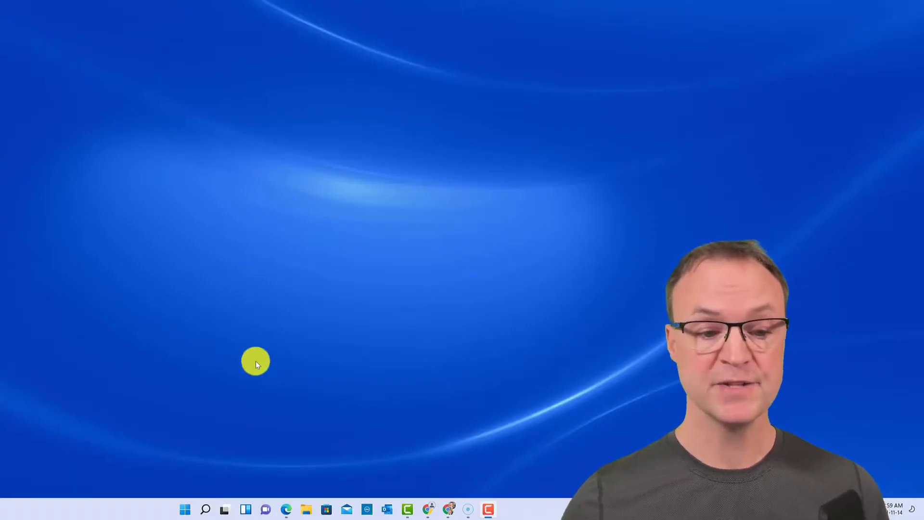
# Search Windows for 'capture' and open the Gaming > Captures settings page.
pyautogui.click(210, 510)
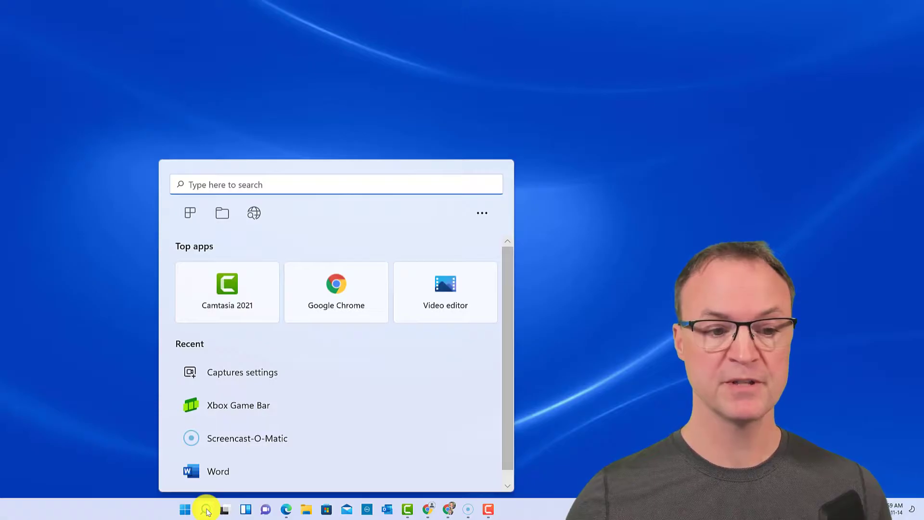
pyautogui.write('capture')
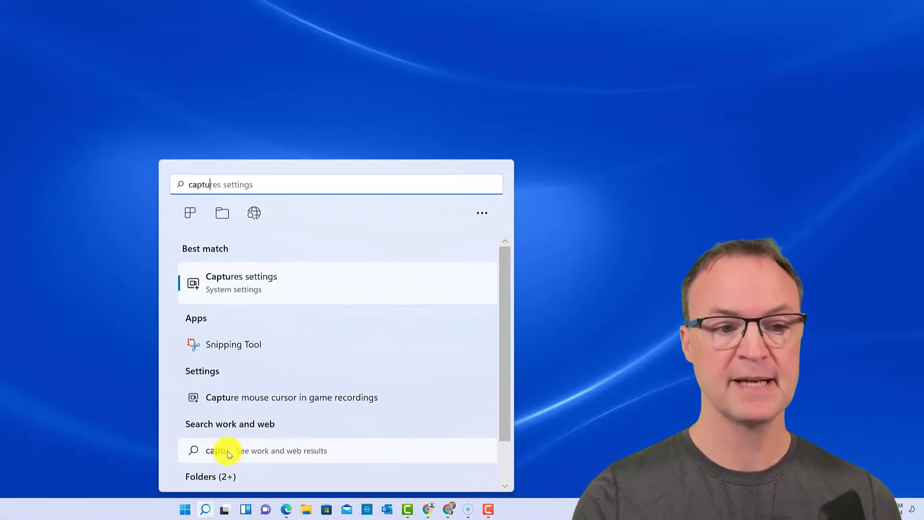
pyautogui.click(260, 291)
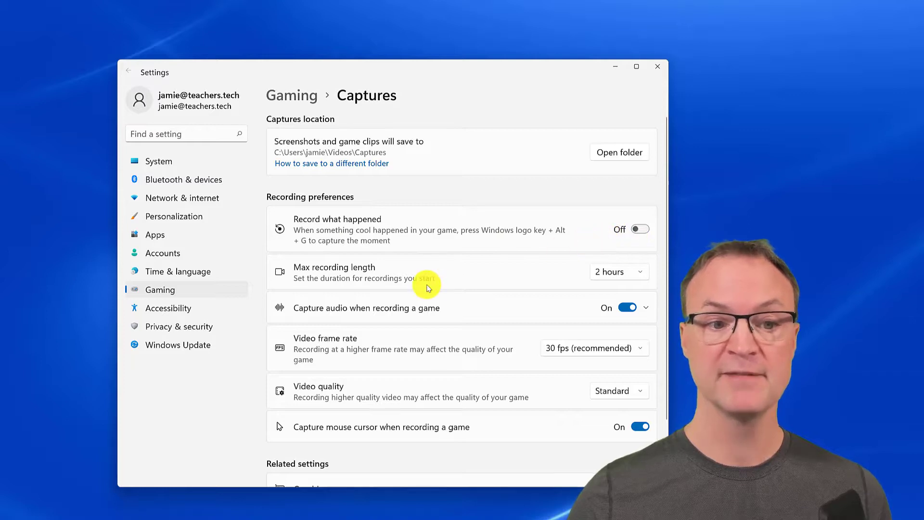
pyautogui.click(610, 275)
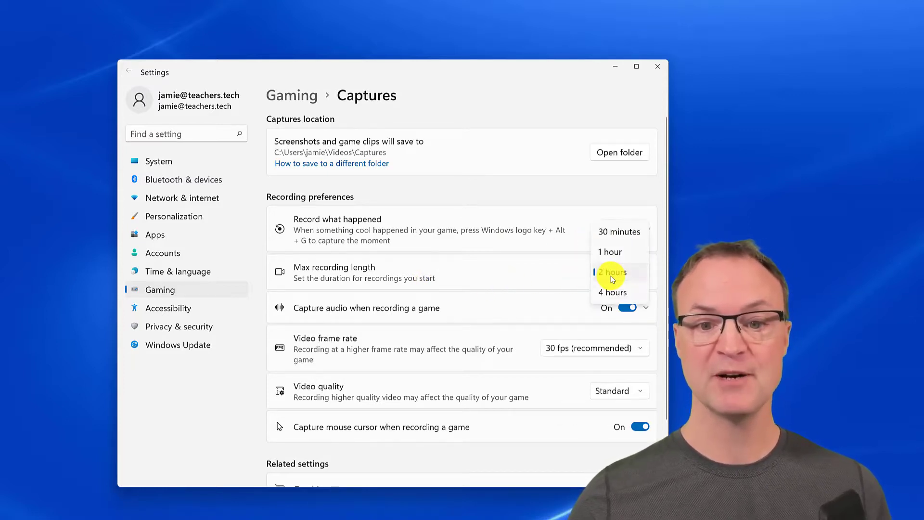
pyautogui.click(567, 273)
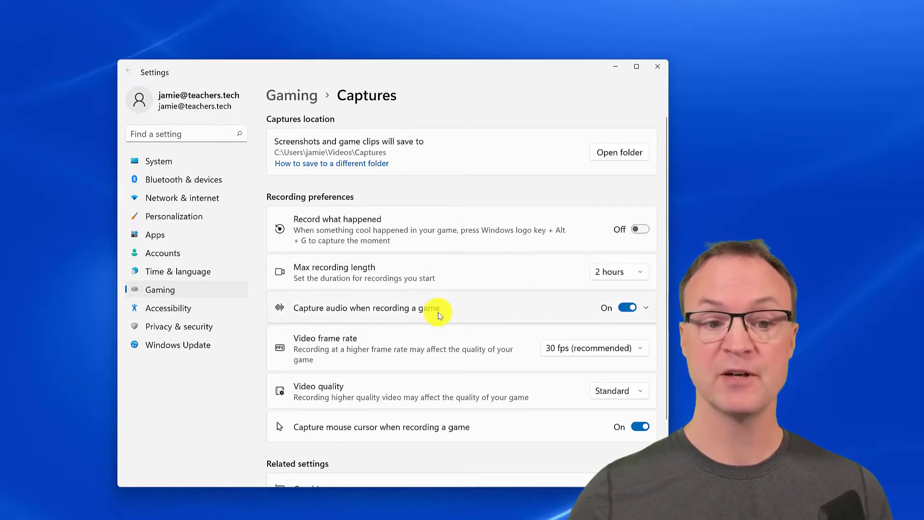
pyautogui.scroll(-2, 439, 337)
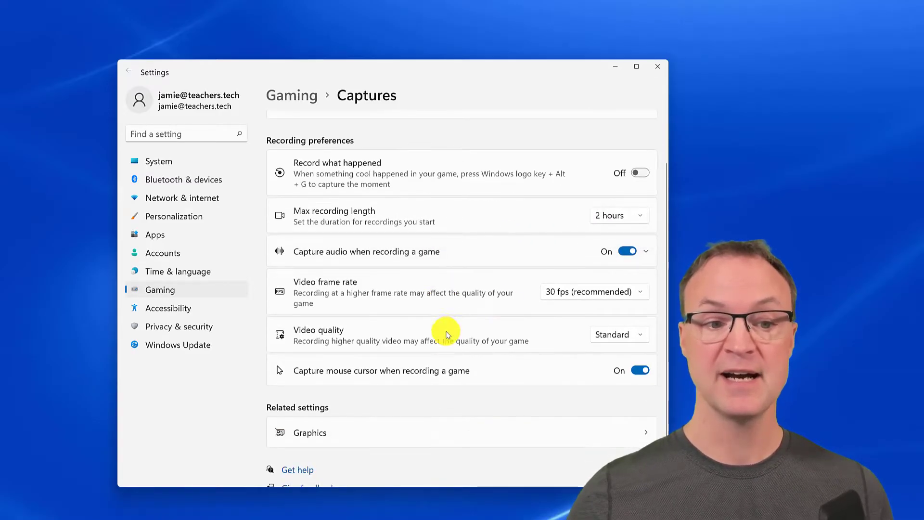
pyautogui.click(594, 294)
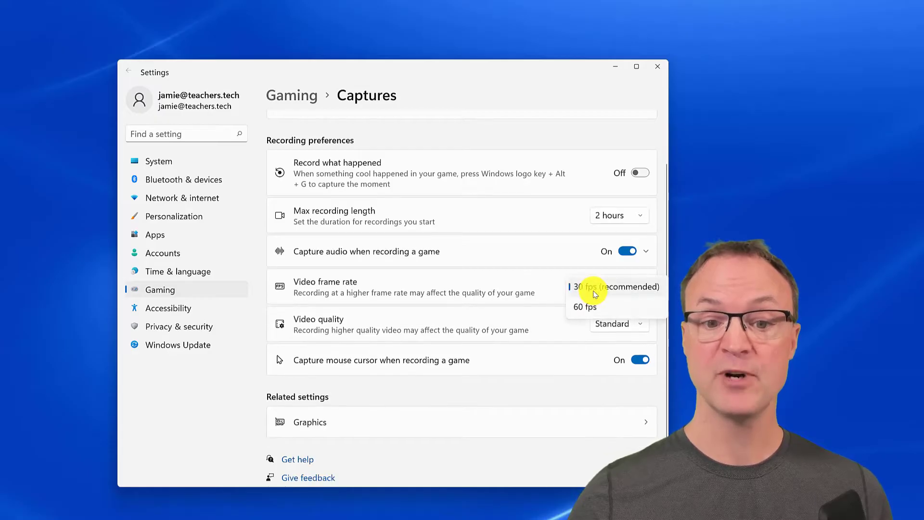
pyautogui.click(498, 282)
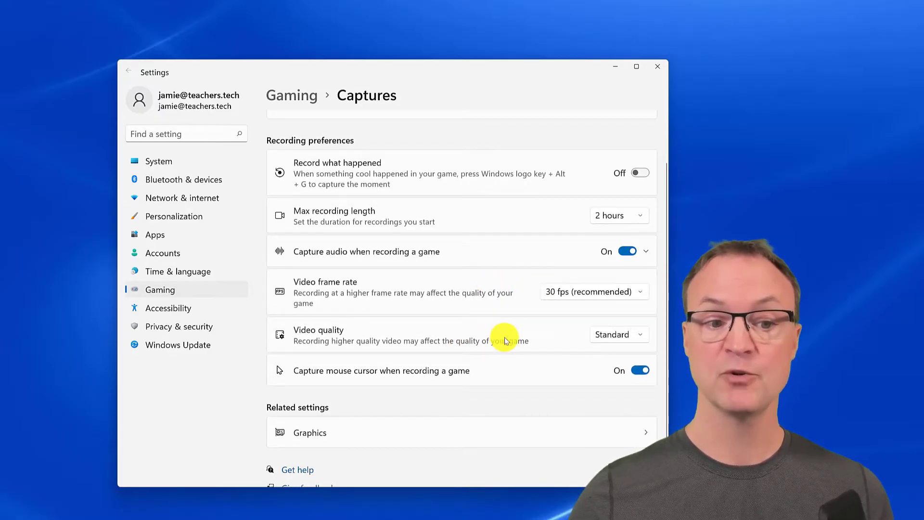
pyautogui.click(533, 332)
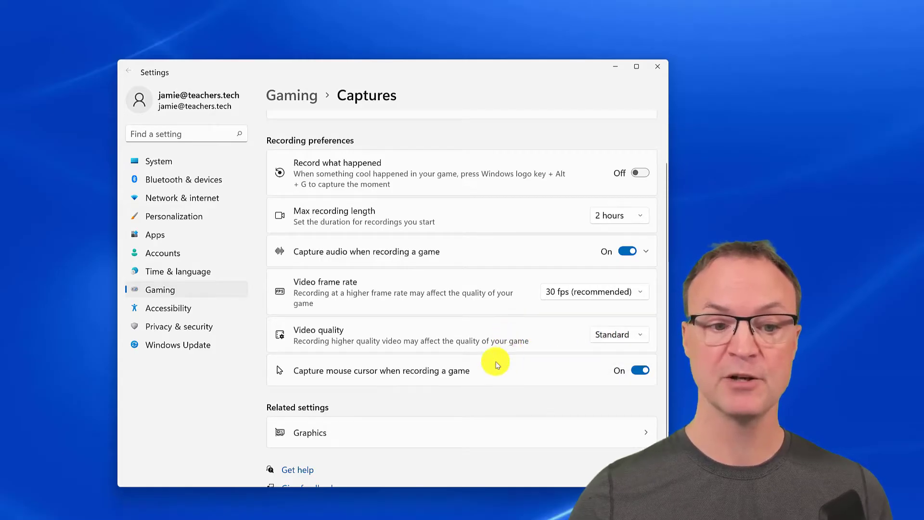